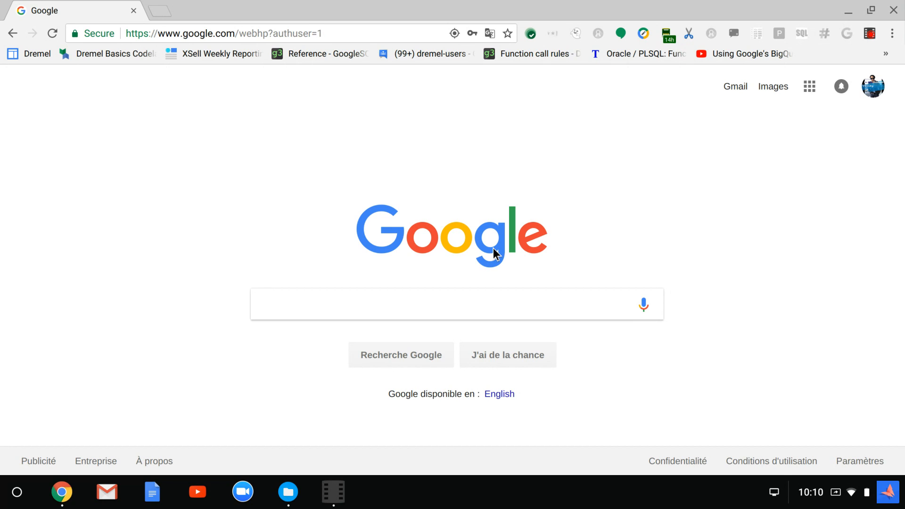
# Open Google Drive, create a new blank Google Forms form, and dismiss its guided tour offer
pyautogui.click(809, 86)
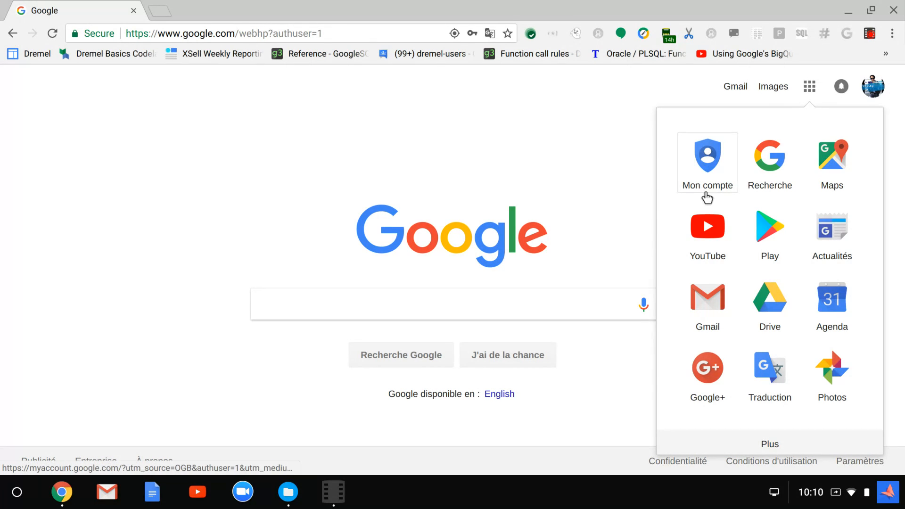
pyautogui.click(765, 294)
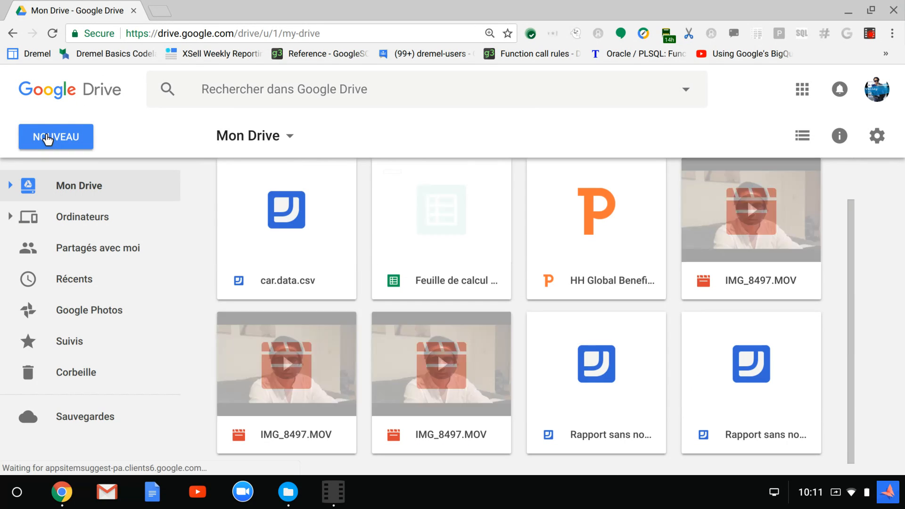
pyautogui.click(48, 138)
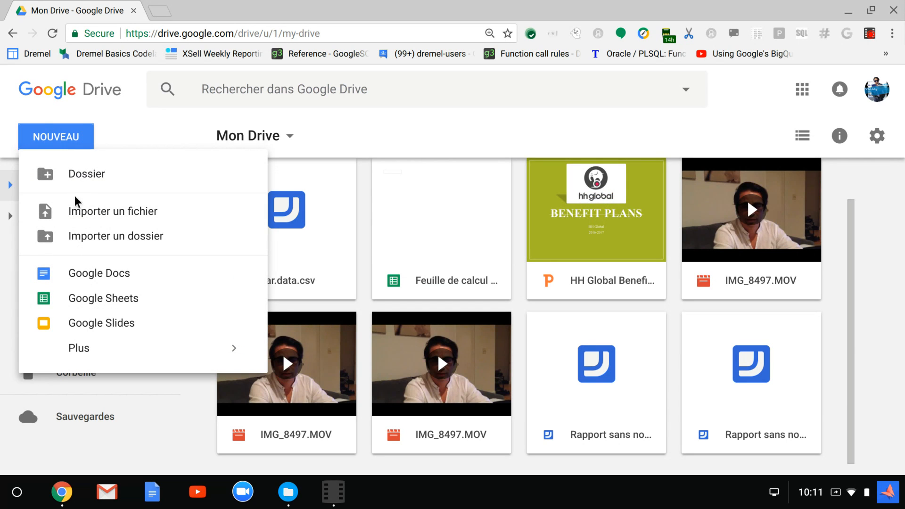
pyautogui.moveTo(83, 348)
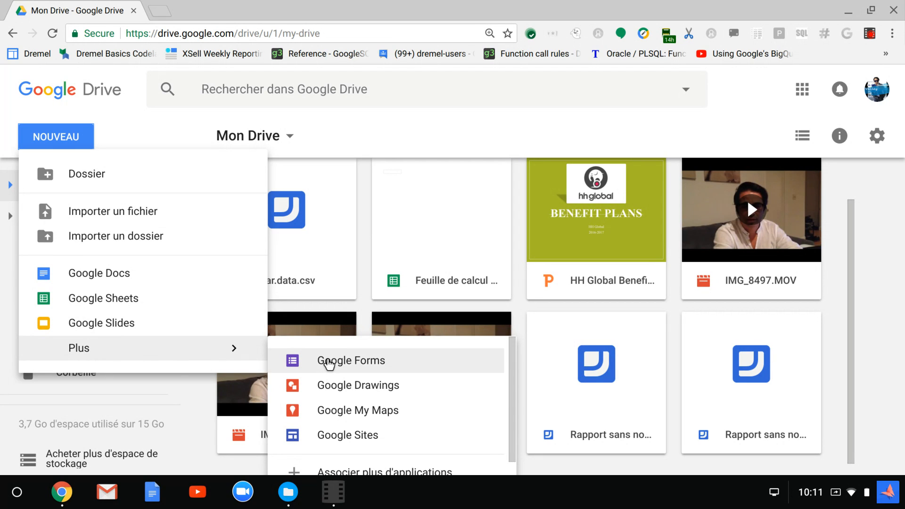
pyautogui.click(333, 363)
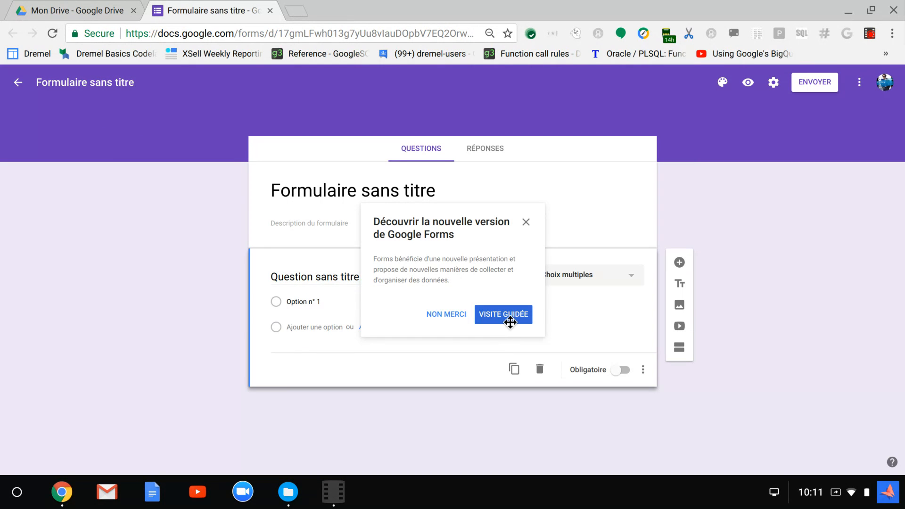
pyautogui.click(524, 222)
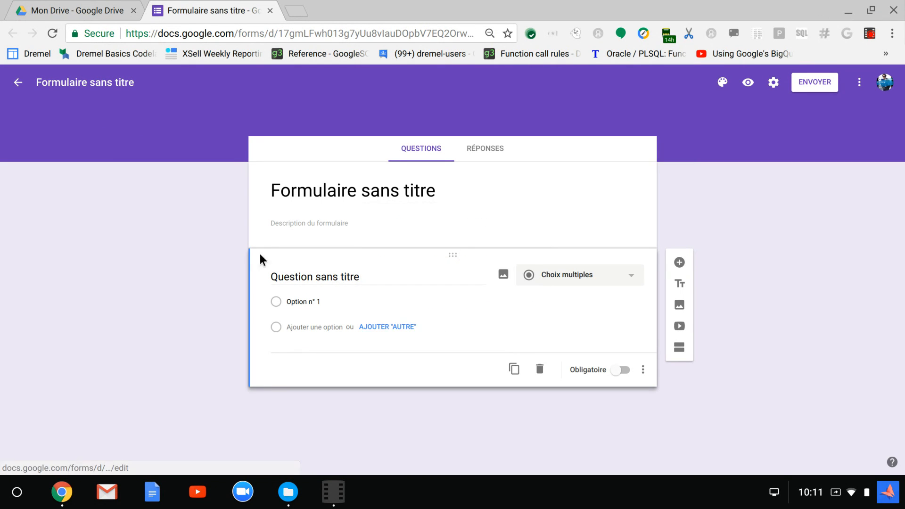
# Enter "How long have you worked for this company?" in the form's description
pyautogui.click(358, 224)
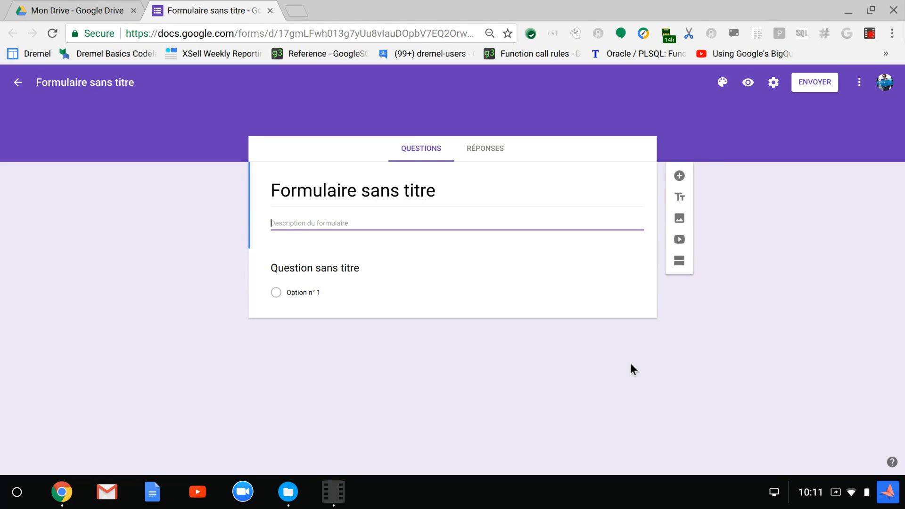
pyautogui.write('How')
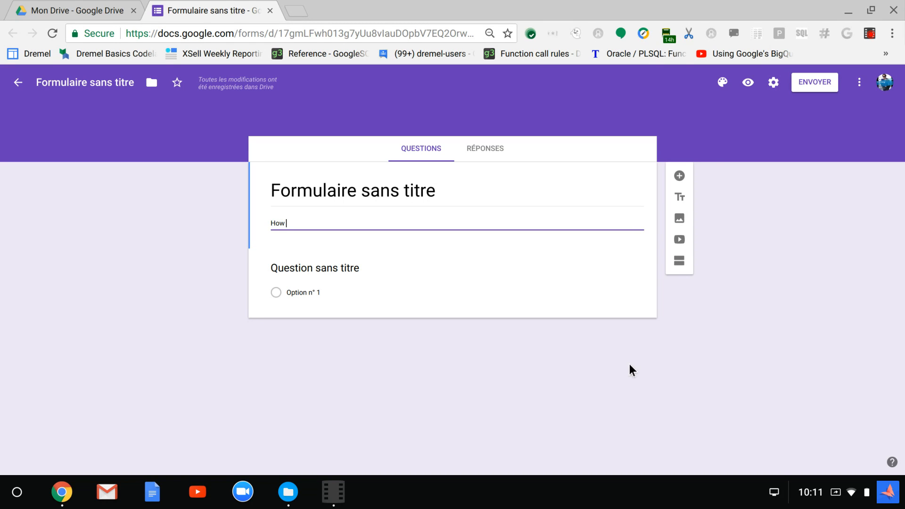
pyautogui.write('lo')
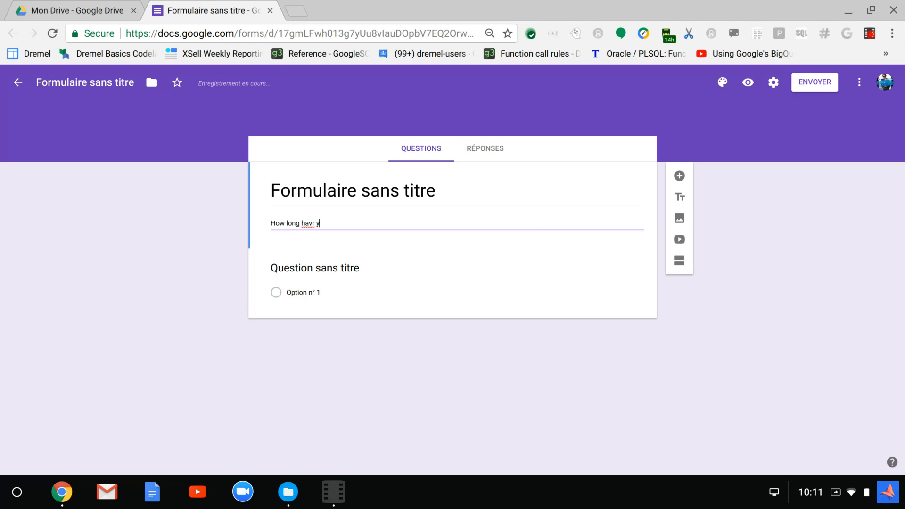
pyautogui.write('ng have you')
pyautogui.write('worked for this company?')
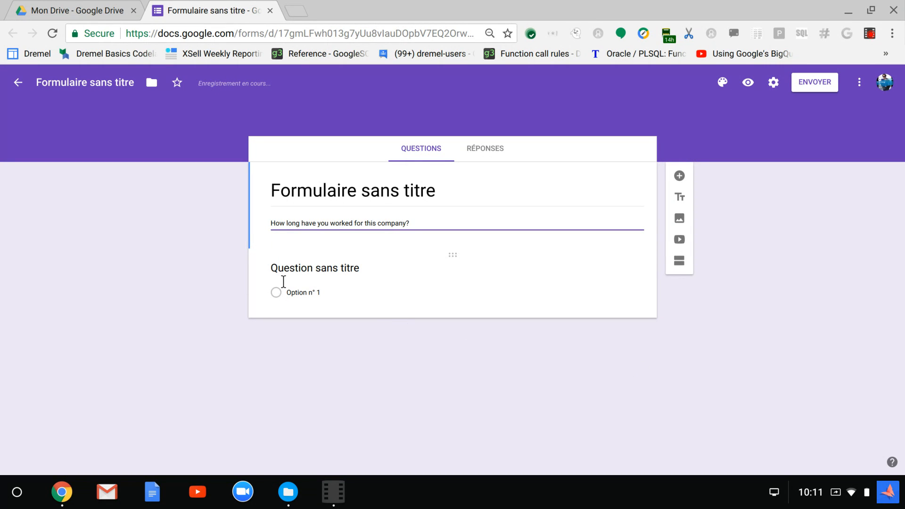
# Move the text from the form's description into the first question's title, replacing the placeholder
pyautogui.click(299, 283)
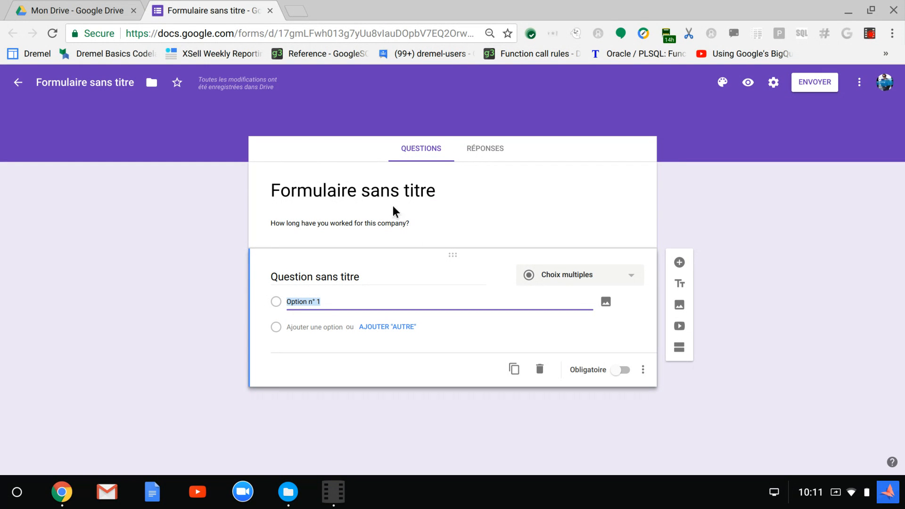
pyautogui.tripleClick(366, 213)
pyautogui.rightClick(376, 213)
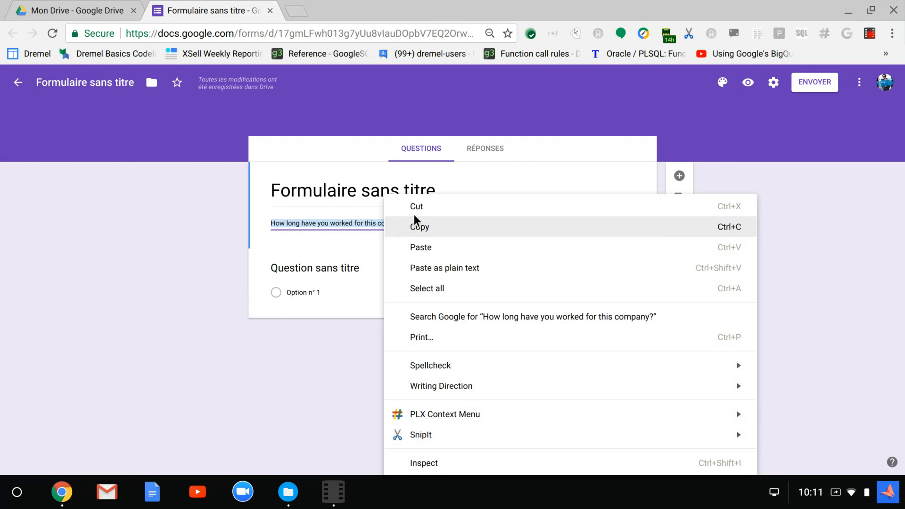
pyautogui.click(418, 207)
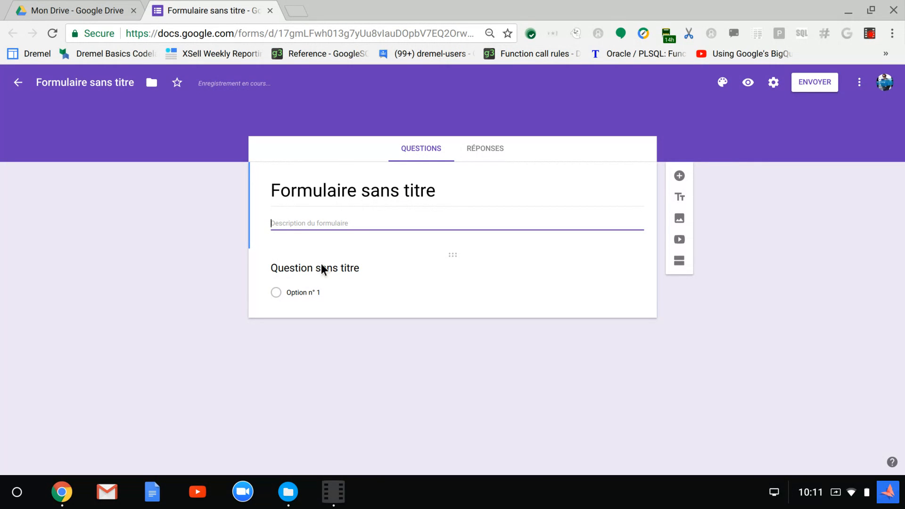
pyautogui.click(321, 261)
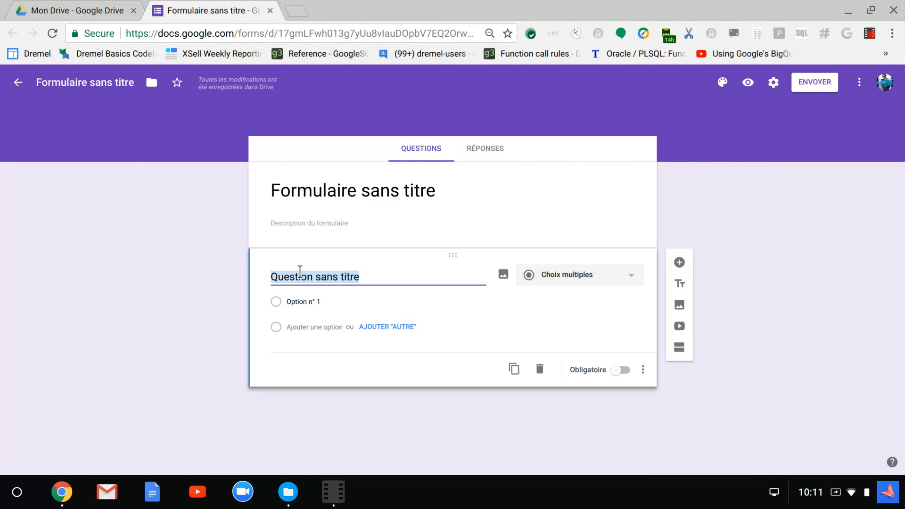
pyautogui.hotkey('ctrl', 'v')
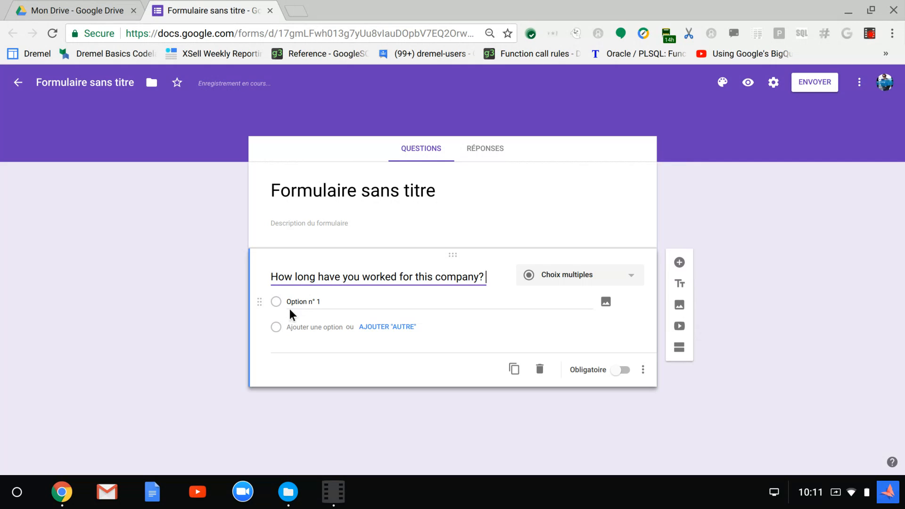
# Give the first question three answer options: "less than 5 years", "between 5 and 10" and "more than 10"
pyautogui.click(326, 296)
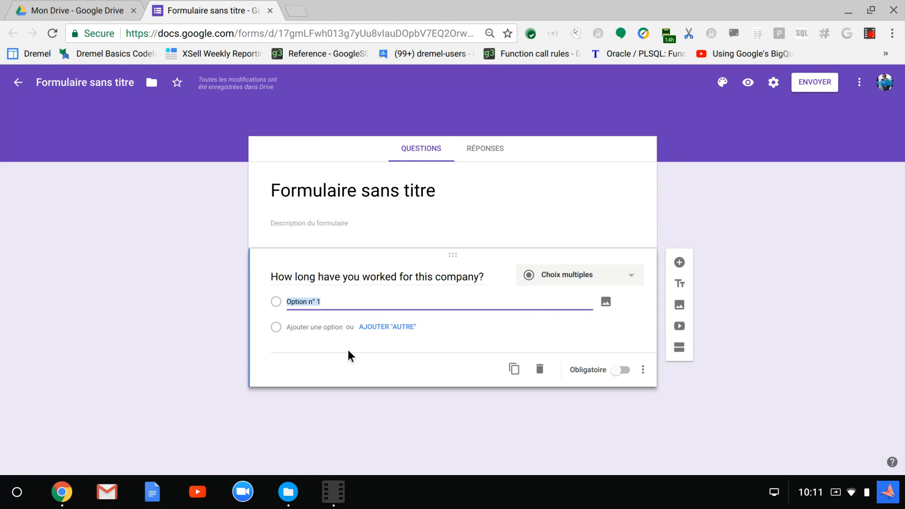
pyautogui.write('I')
pyautogui.write('ess than 5 years')
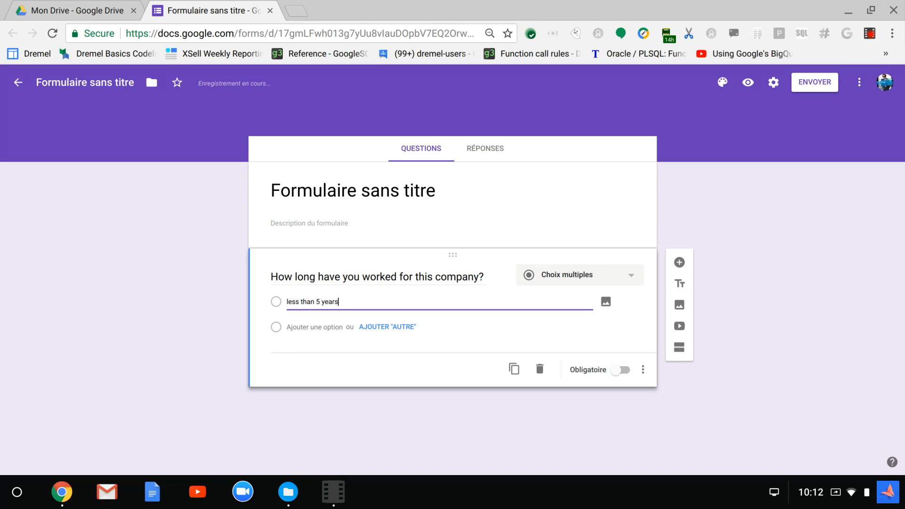
pyautogui.click(310, 321)
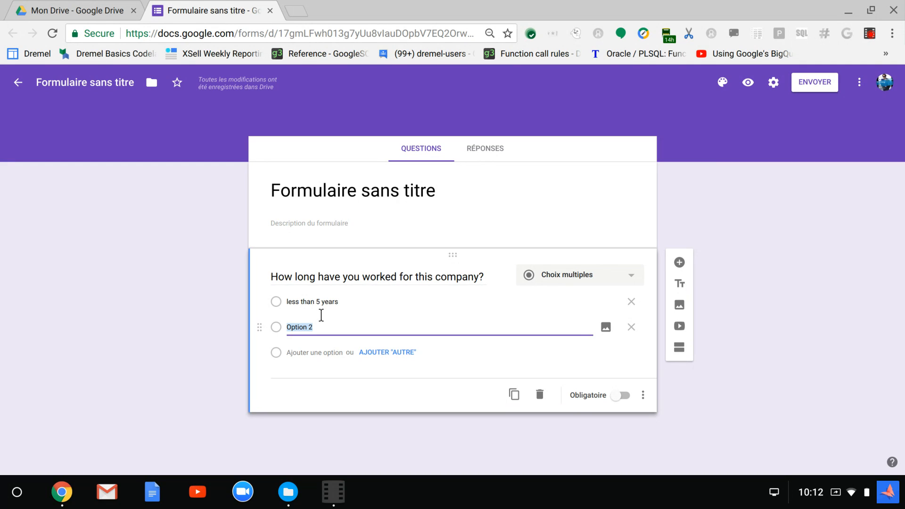
pyautogui.write('between 5 and 10')
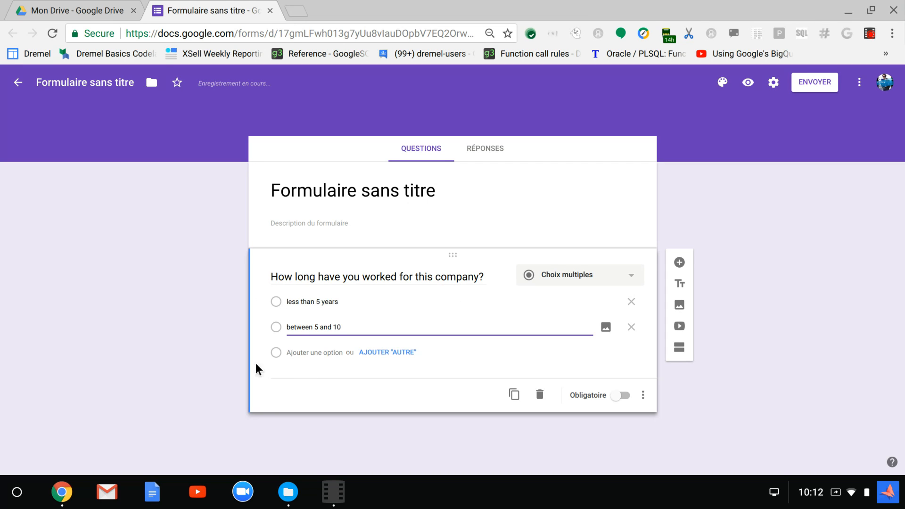
pyautogui.click(311, 353)
pyautogui.write('more than')
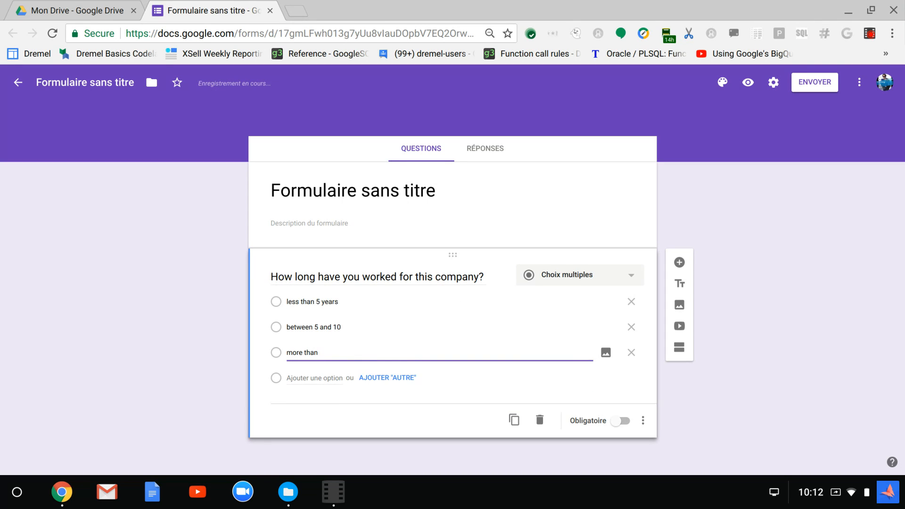
pyautogui.write(' 10')
pyautogui.click(626, 280)
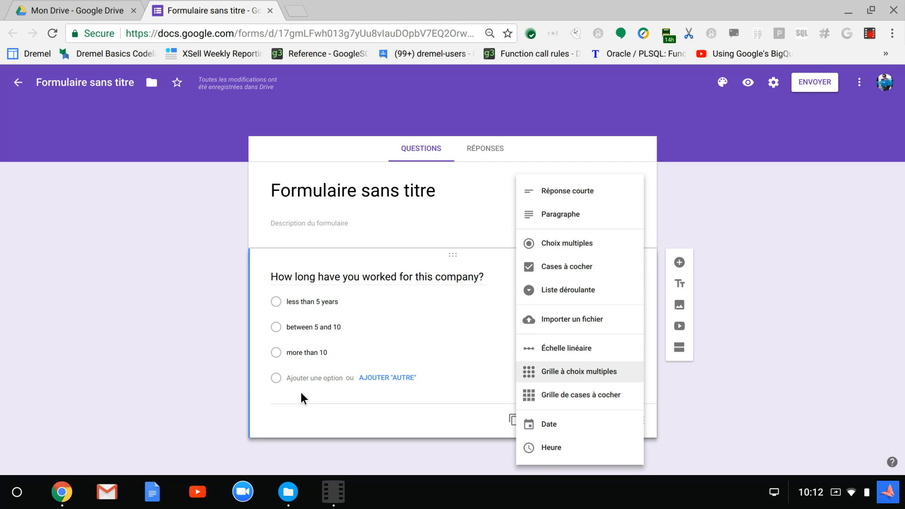
pyautogui.click(280, 399)
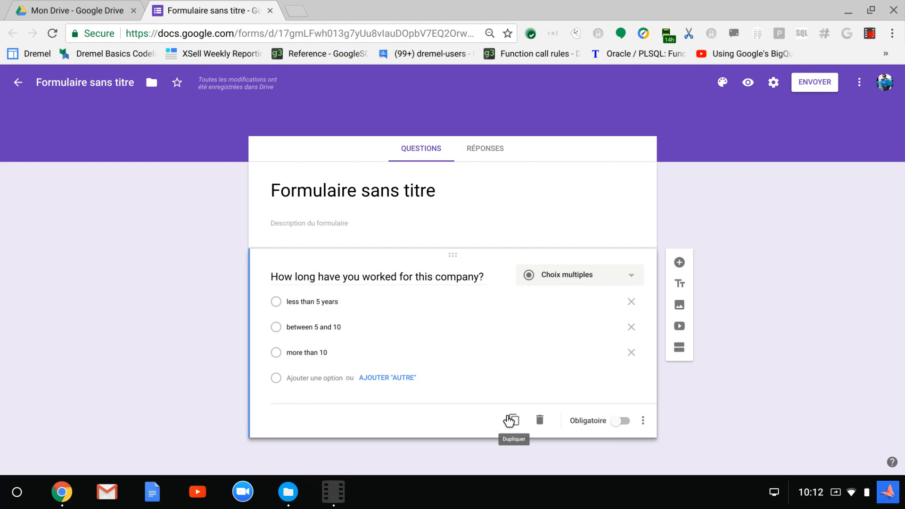
# Duplicate the first question and retitle the copy "please describe your skills?"
pyautogui.click(509, 420)
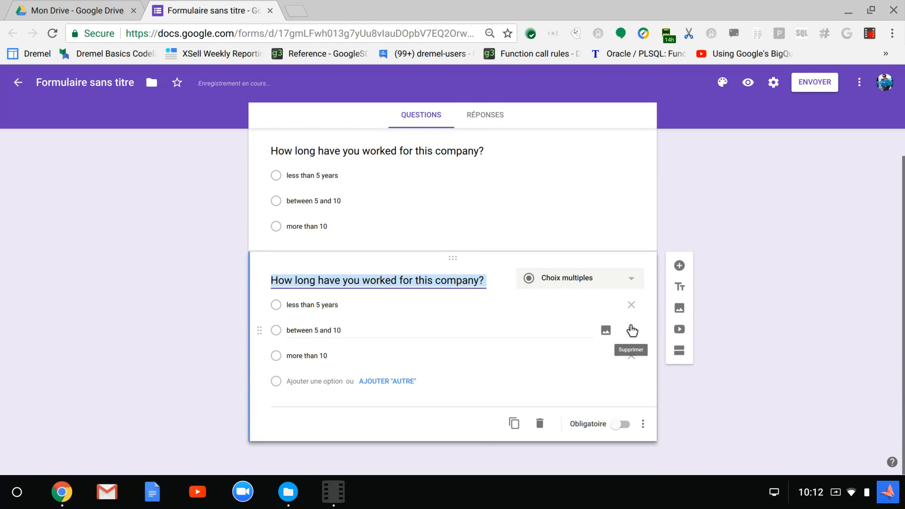
pyautogui.write('please')
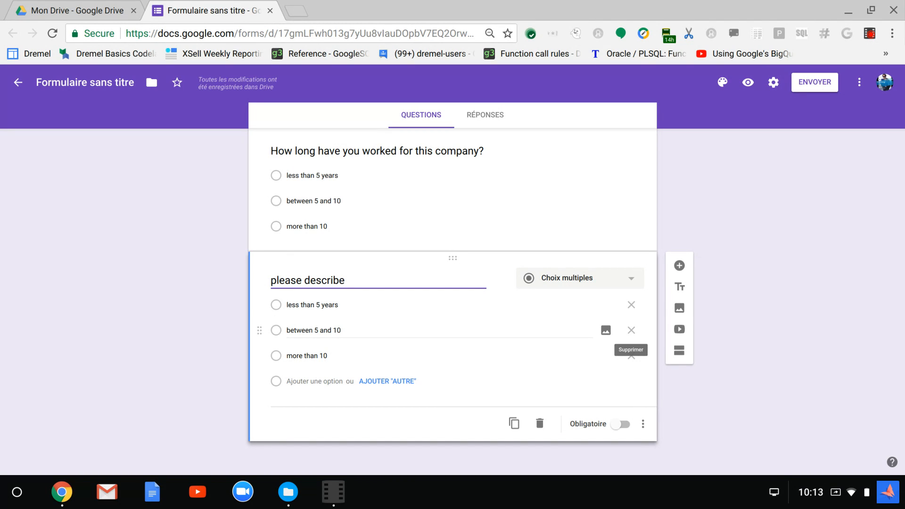
pyautogui.write('describe your skills?')
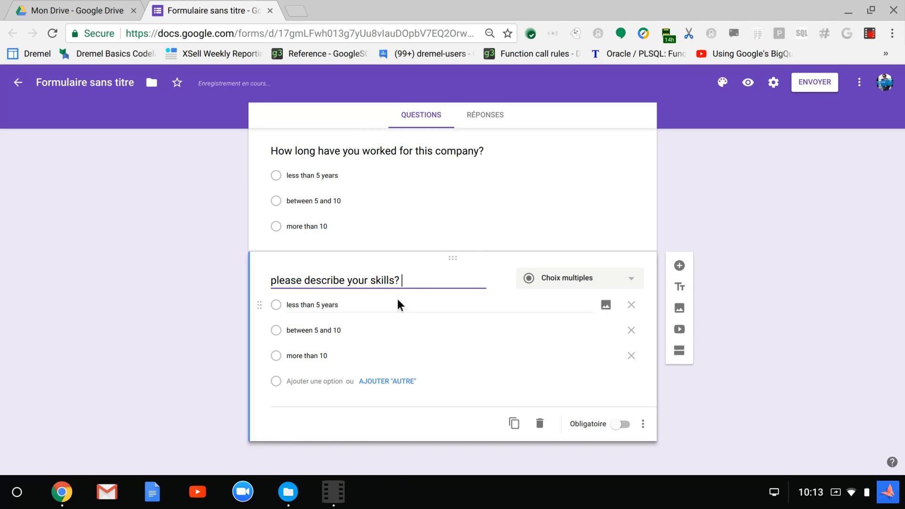
# Change the skills question's answer type to Paragraphe
pyautogui.click(620, 279)
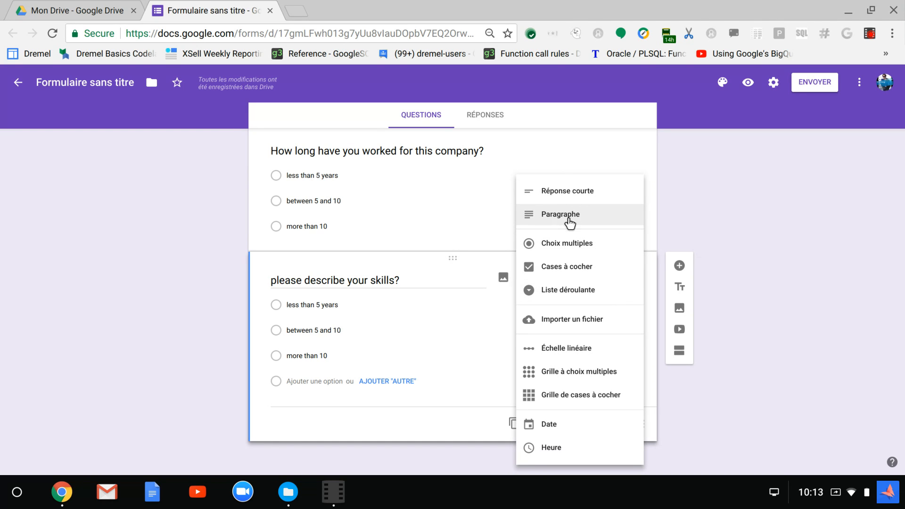
pyautogui.click(567, 216)
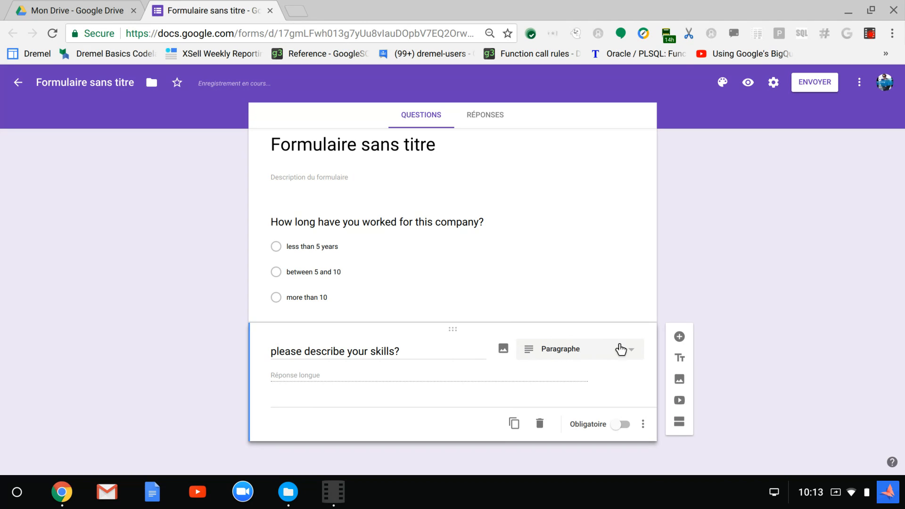
pyautogui.click(621, 350)
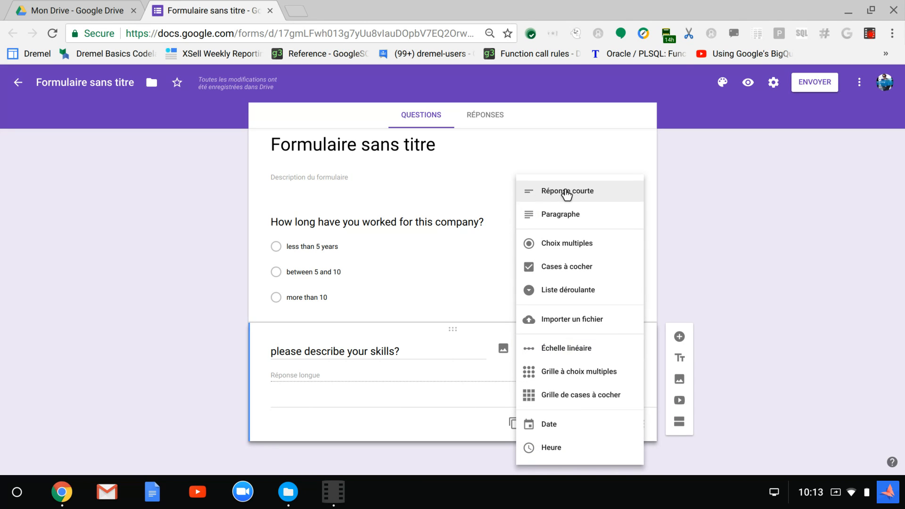
pyautogui.click(368, 362)
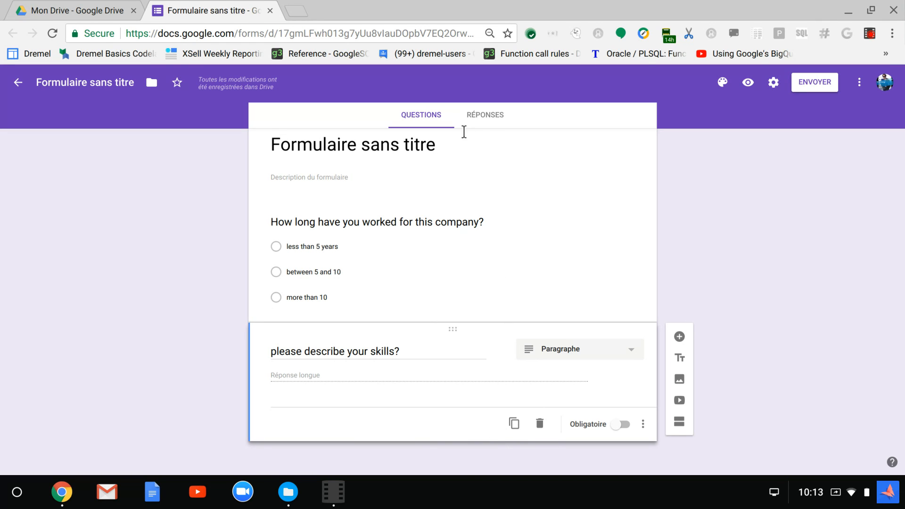
# Create a new spreadsheet as the destination for the form's responses and open it
pyautogui.click(484, 118)
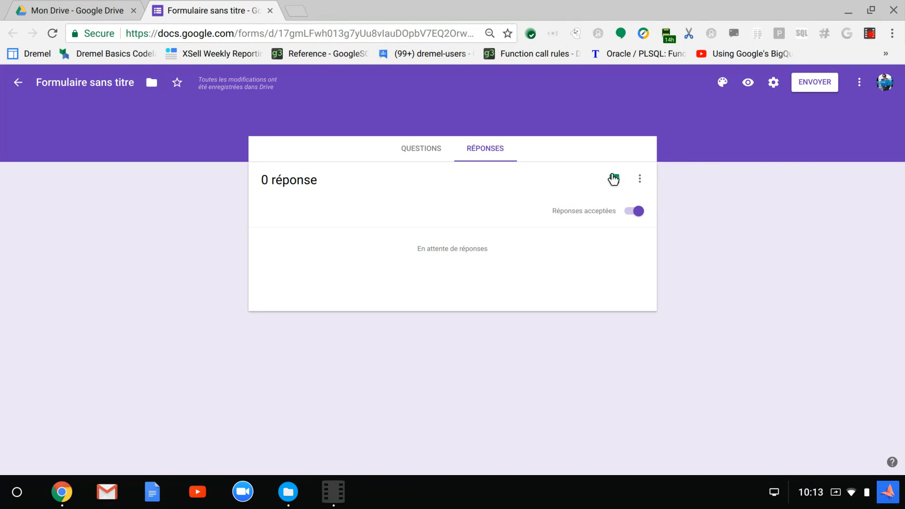
pyautogui.click(609, 182)
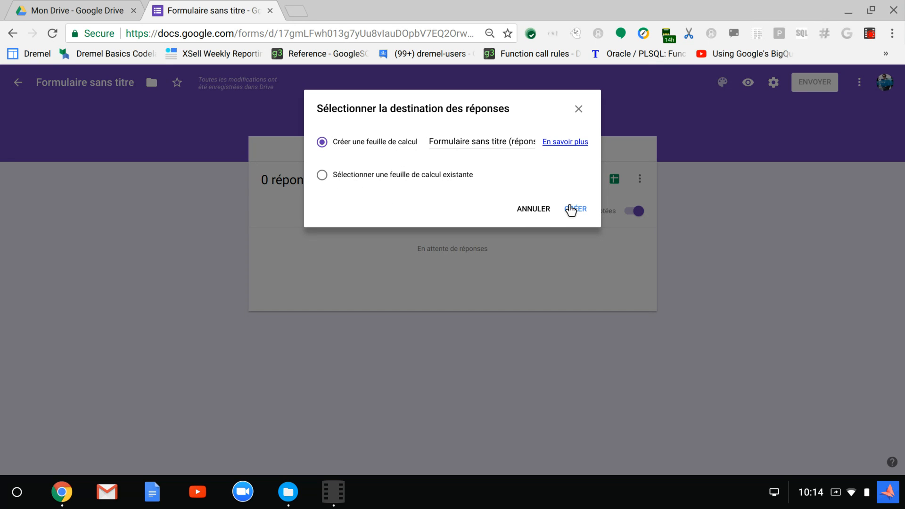
pyautogui.click(575, 208)
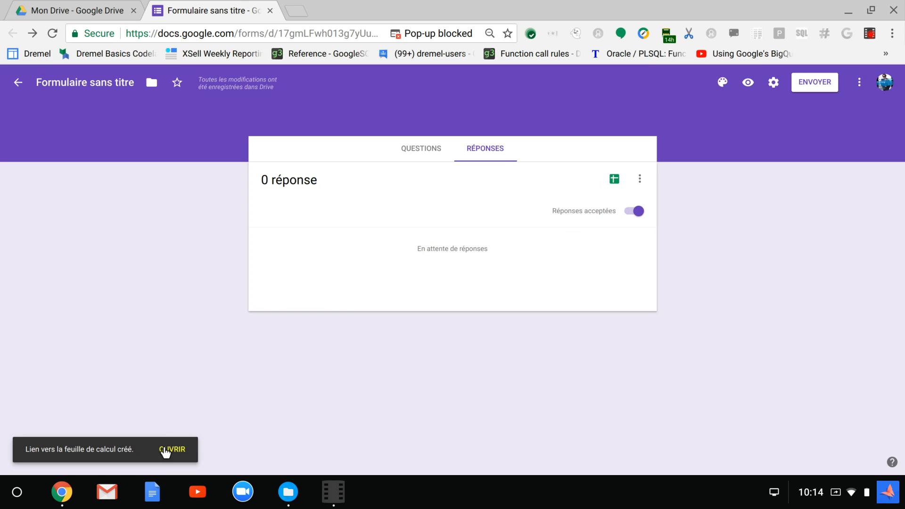
pyautogui.click(169, 450)
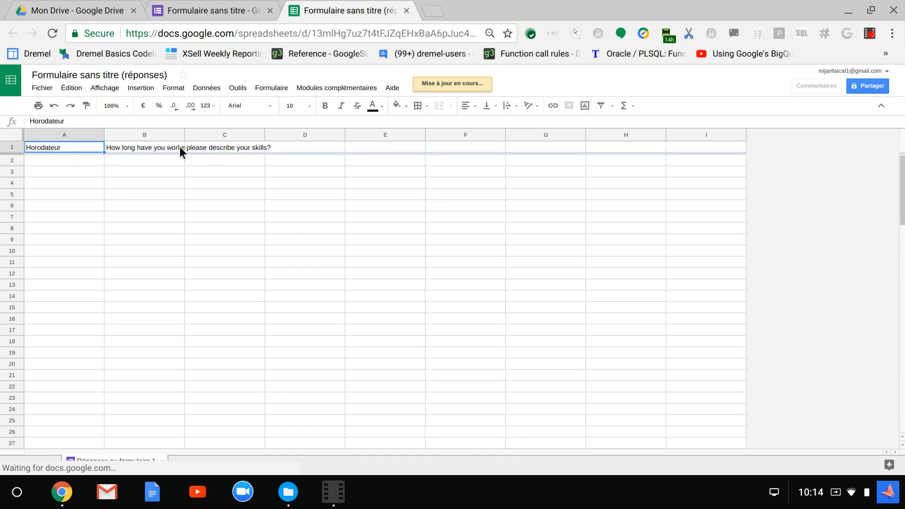
# Widen column B of the response spreadsheet to show more of its question header
pyautogui.click(58, 159)
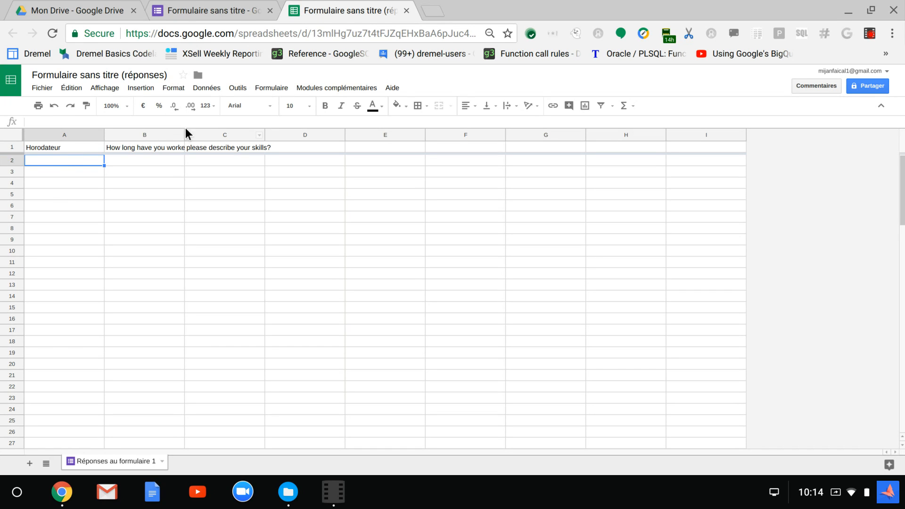
pyautogui.moveTo(174, 125); pyautogui.dragTo(214, 125)
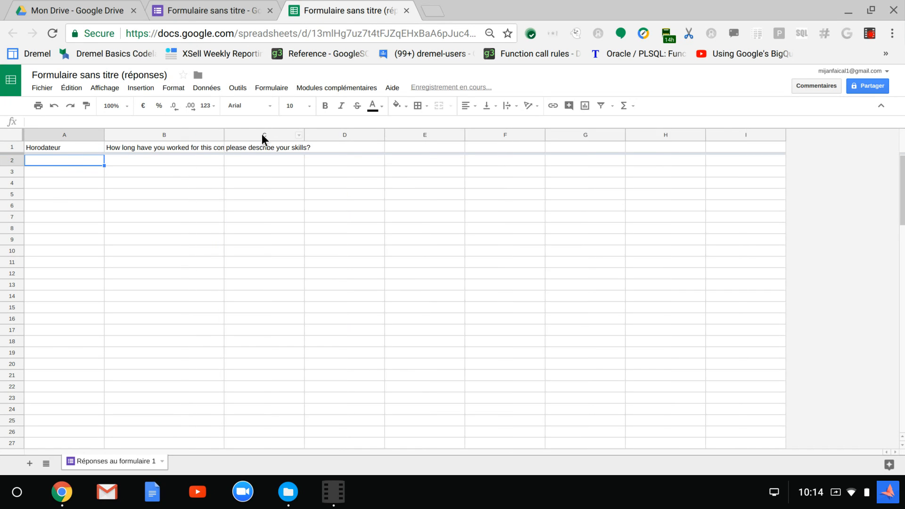
# Widen column C of the response spreadsheet, which holds the skills question
pyautogui.moveTo(294, 122); pyautogui.dragTo(411, 124)
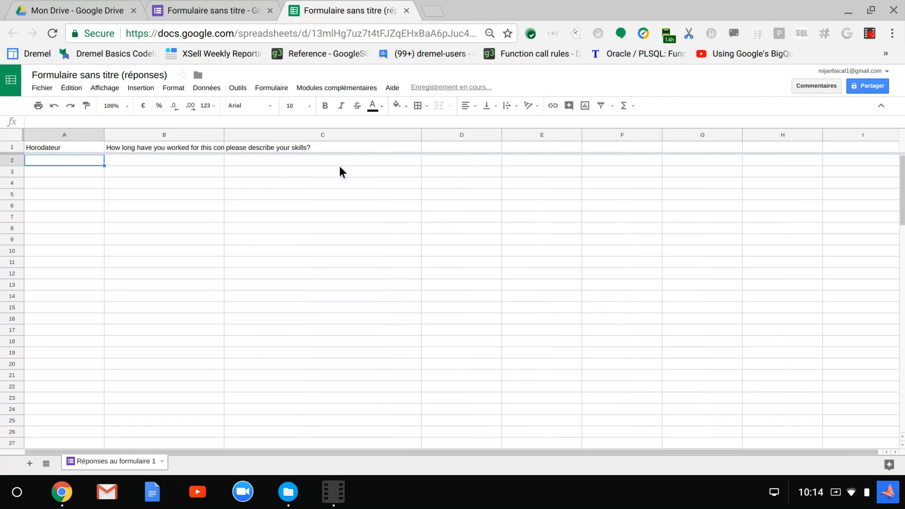
# Return to the form's questions and select the question about how long employees have worked for the company
pyautogui.click(204, 10)
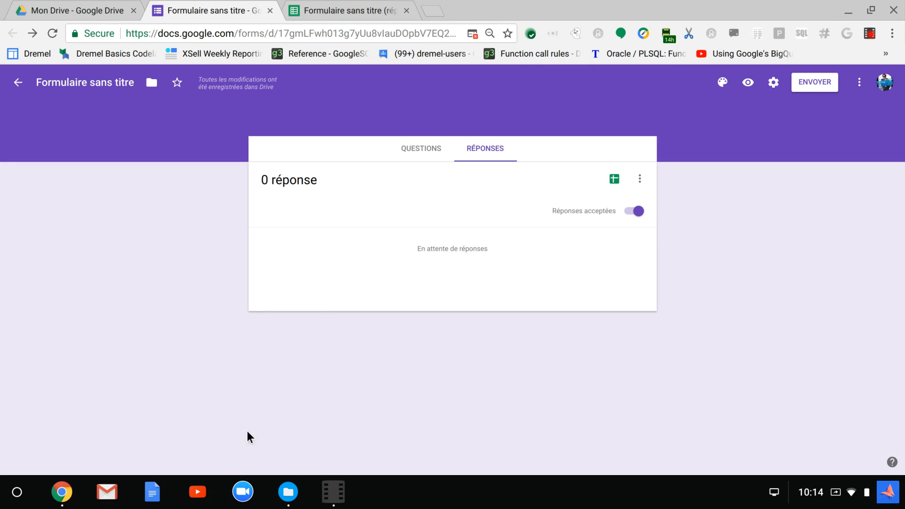
pyautogui.click(428, 152)
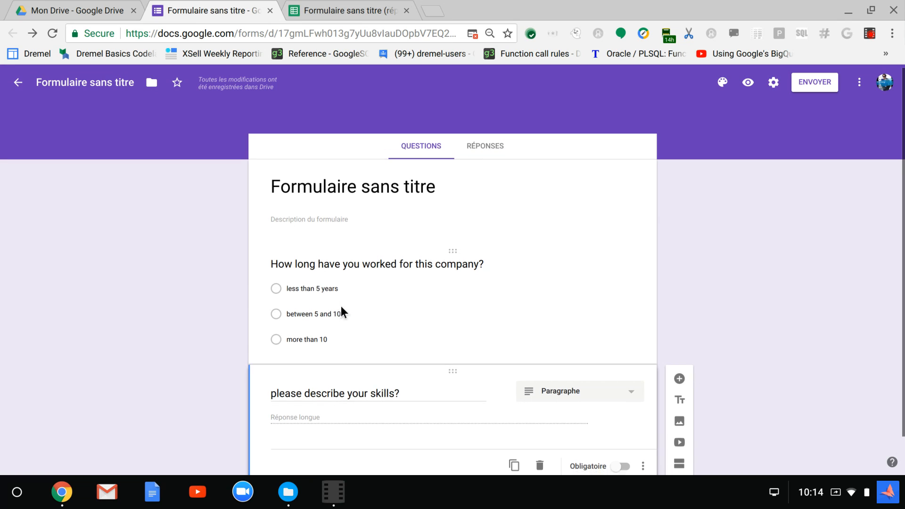
pyautogui.scroll(-1, 352, 318)
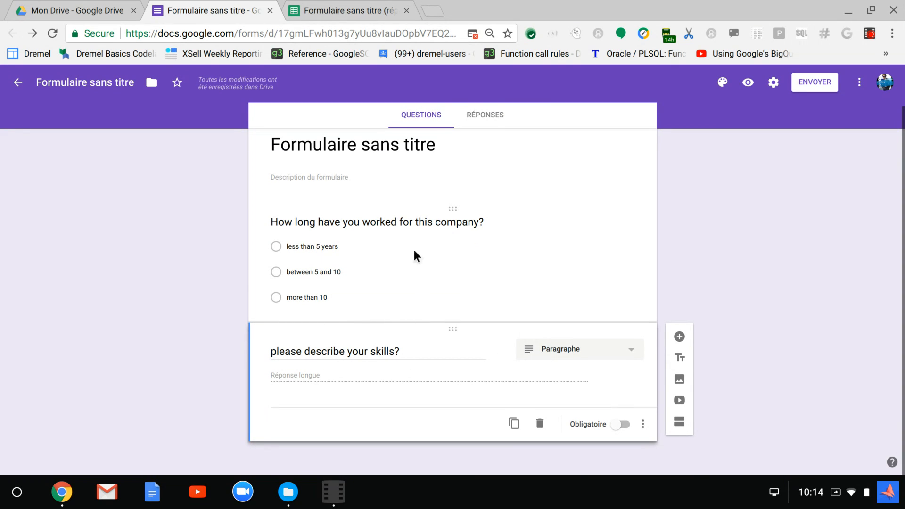
pyautogui.click(275, 246)
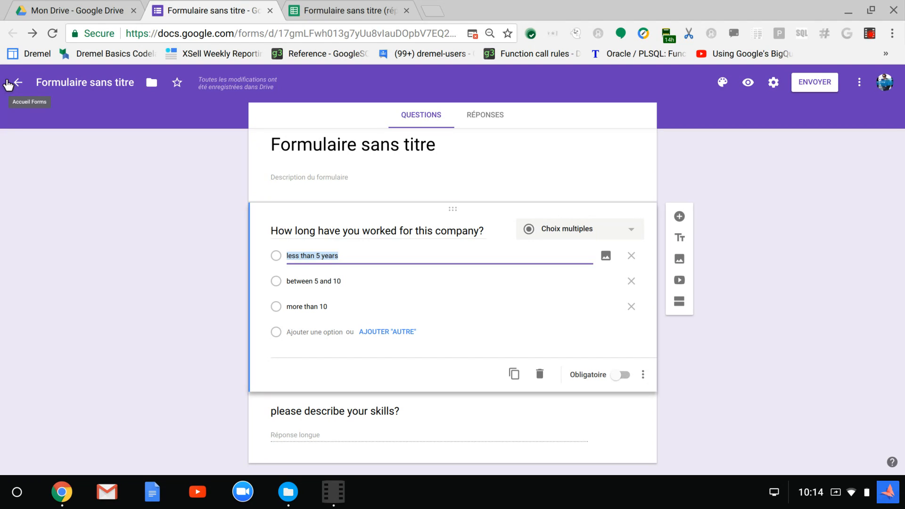
# Go to the Google Forms home page and reopen "Formulaire sans titre" from the recent forms
pyautogui.click(10, 84)
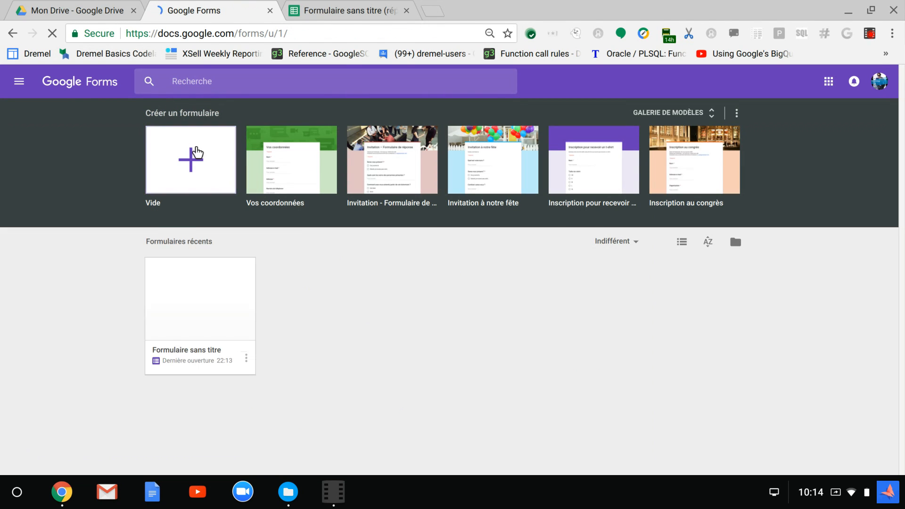
pyautogui.click(243, 361)
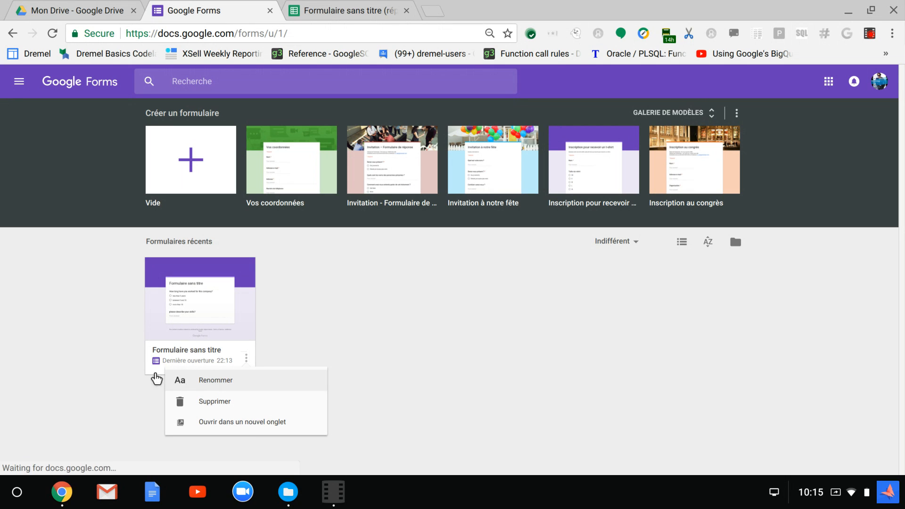
pyautogui.click(104, 366)
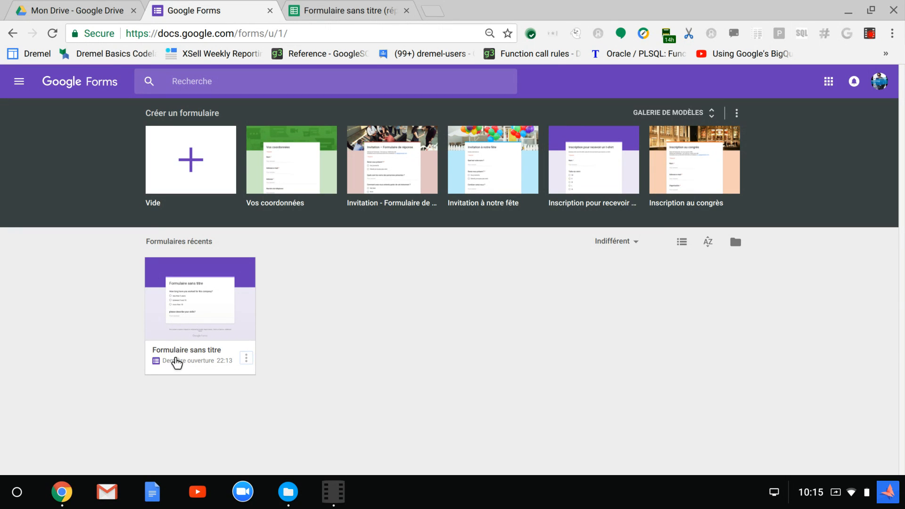
pyautogui.click(178, 362)
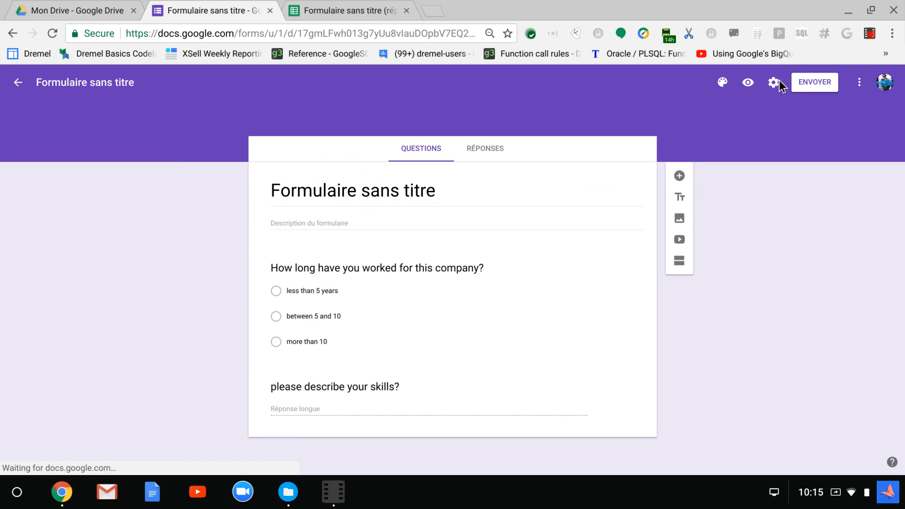
# Send the form by e-mail to the recipient's address, with the form included in the message
pyautogui.click(805, 85)
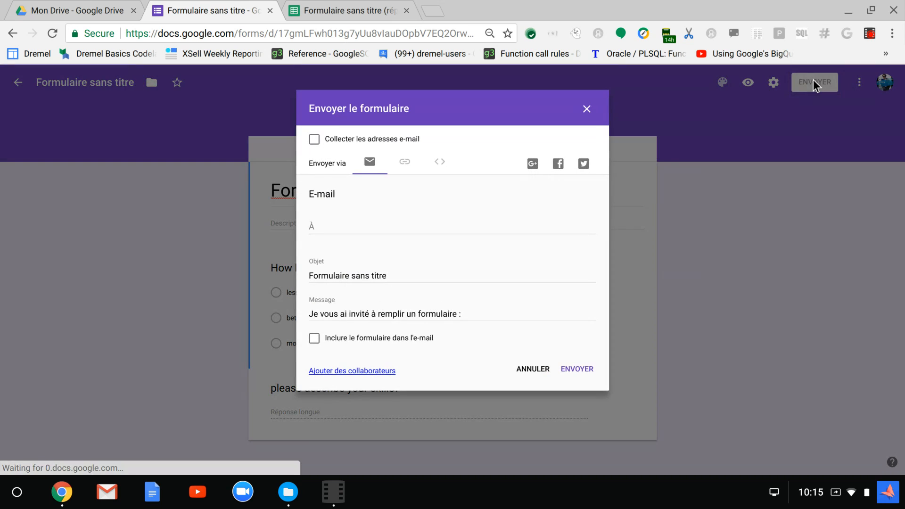
pyautogui.click(340, 216)
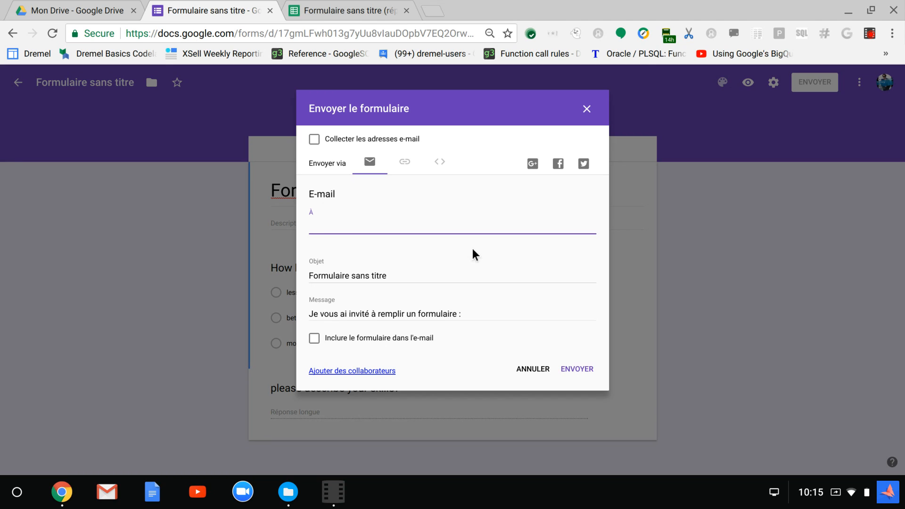
pyautogui.write('faical')
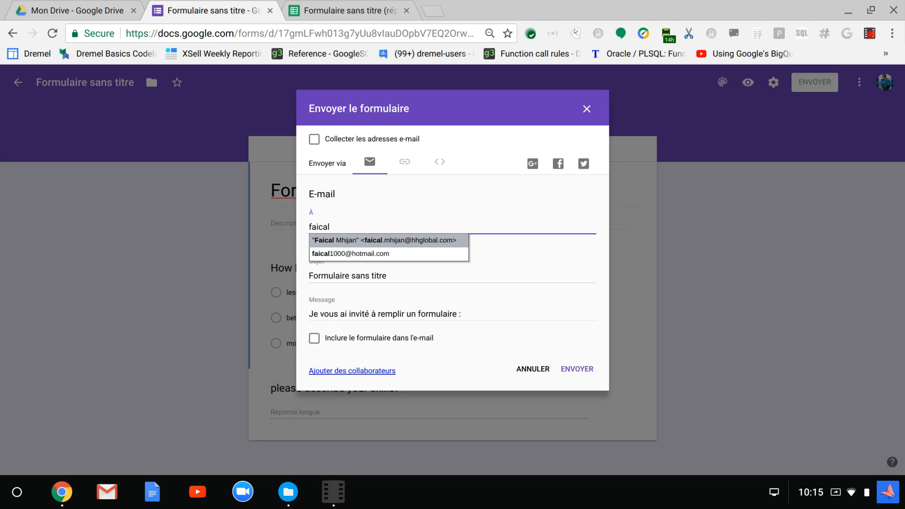
pyautogui.click(438, 255)
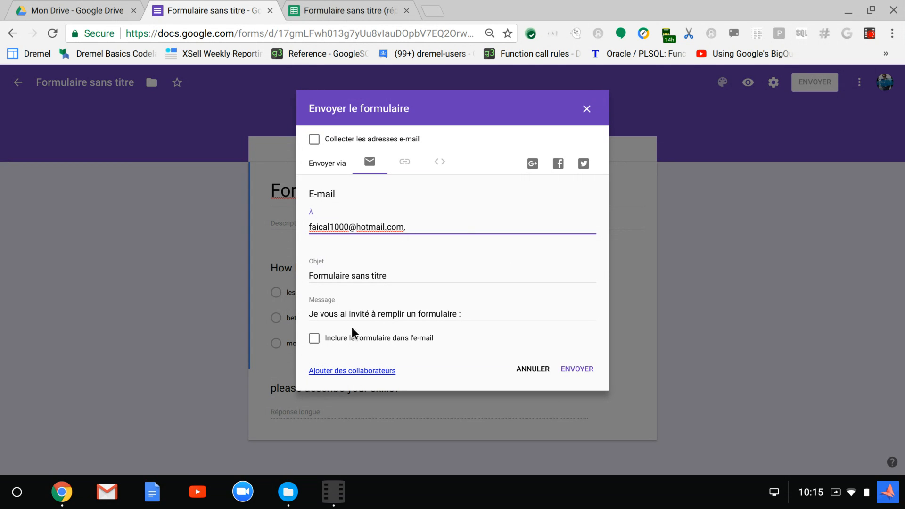
pyautogui.click(312, 341)
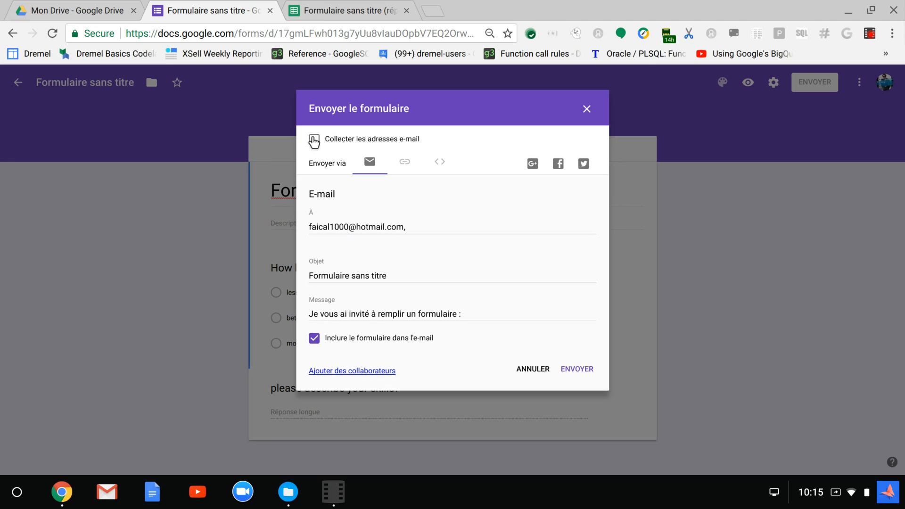
pyautogui.click(575, 372)
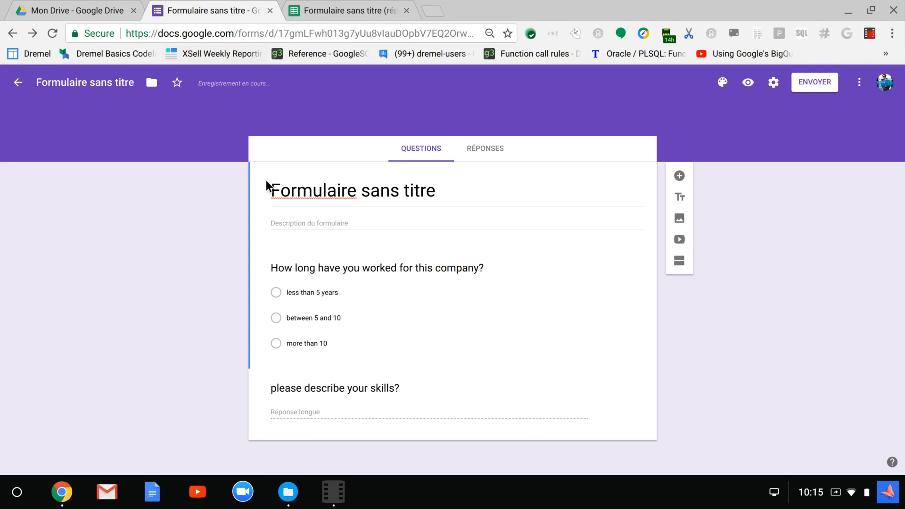
# Check the linked spreadsheet for responses and return to the form
pyautogui.click(338, 4)
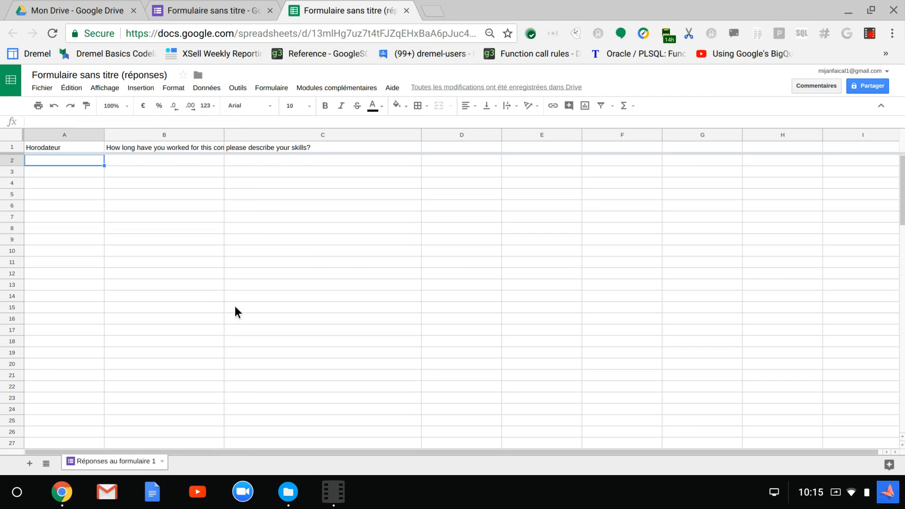
pyautogui.click(229, 8)
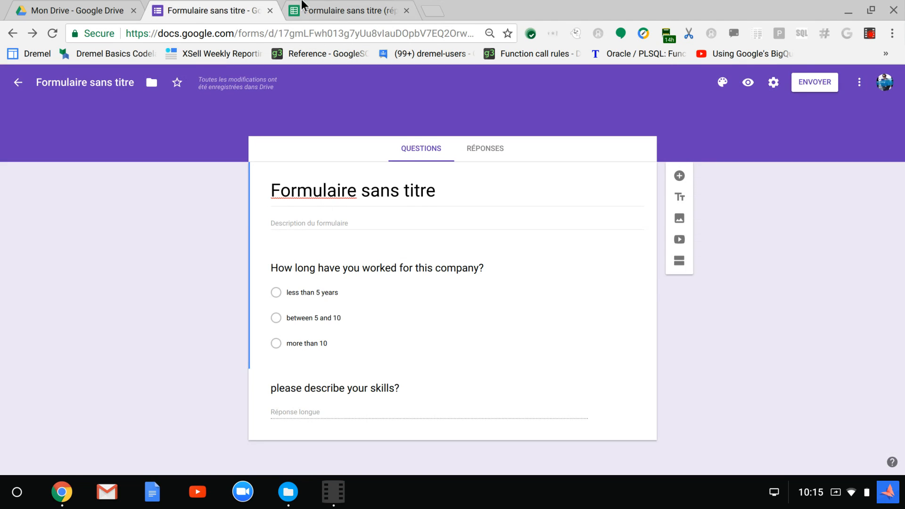
# Switch to the Outlook inbox in a new browser tab, and open the form from its invitation e-mail in Google Forms
pyautogui.click(437, 11)
pyautogui.write('hot')
pyautogui.press('Return')
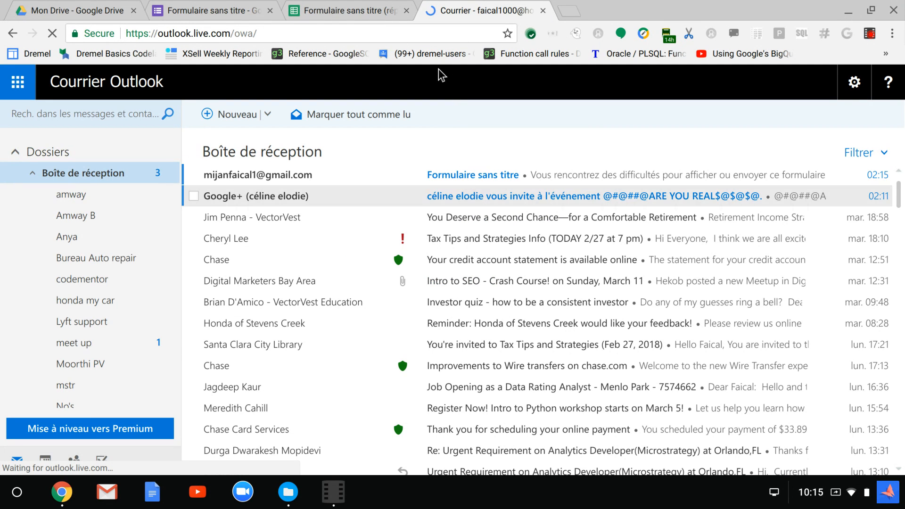
pyautogui.click(512, 175)
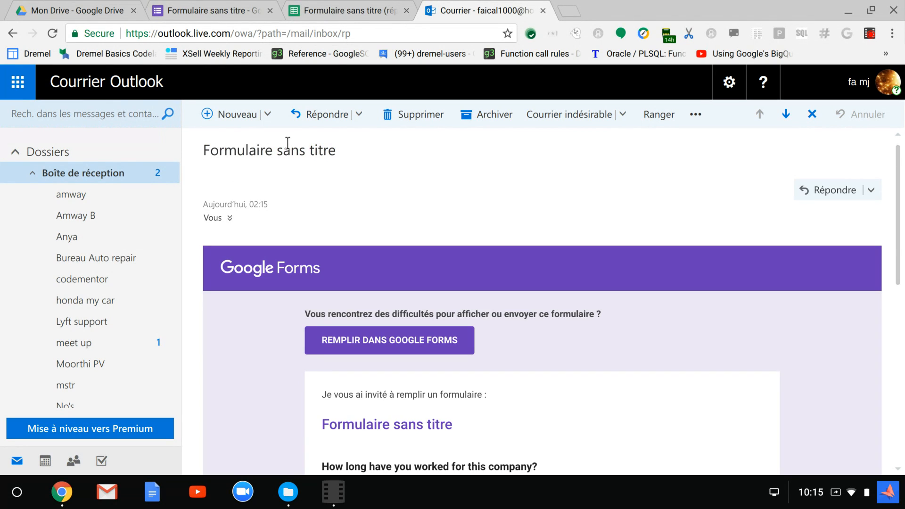
pyautogui.scroll(-3, 305, 197)
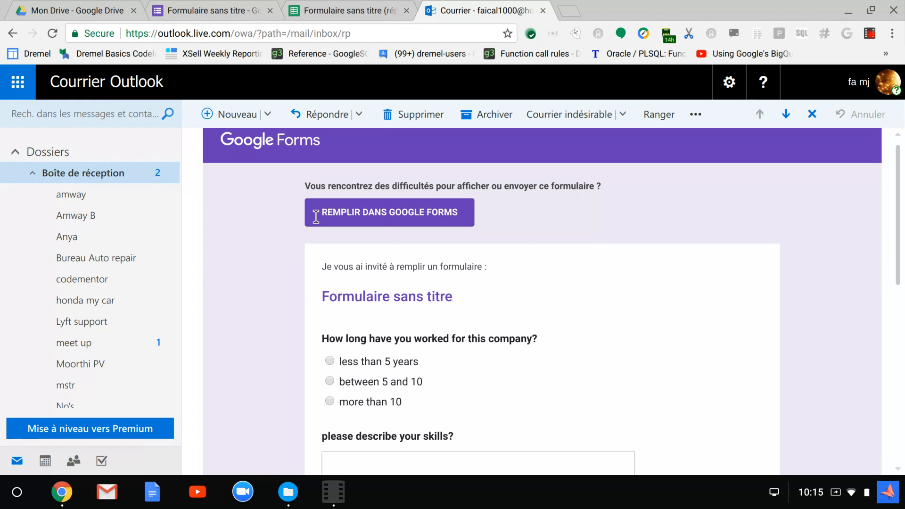
pyautogui.scroll(2, 321, 219)
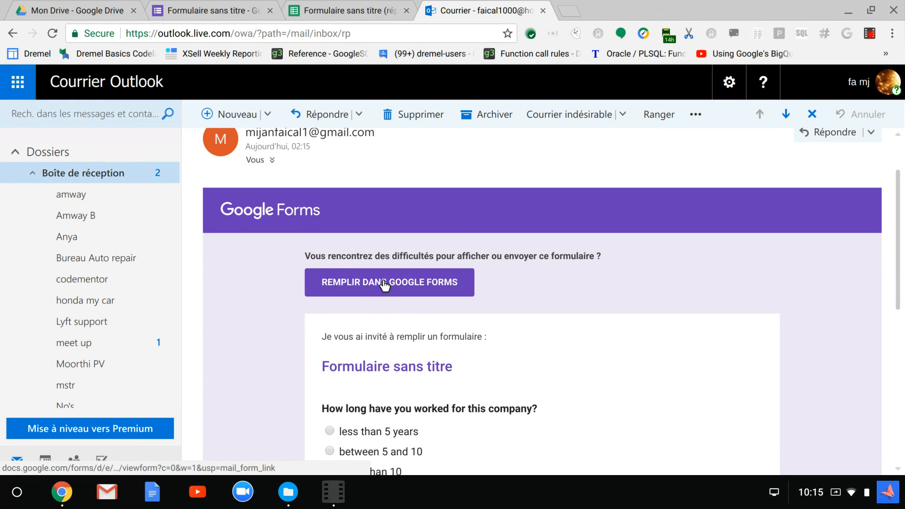
pyautogui.click(358, 287)
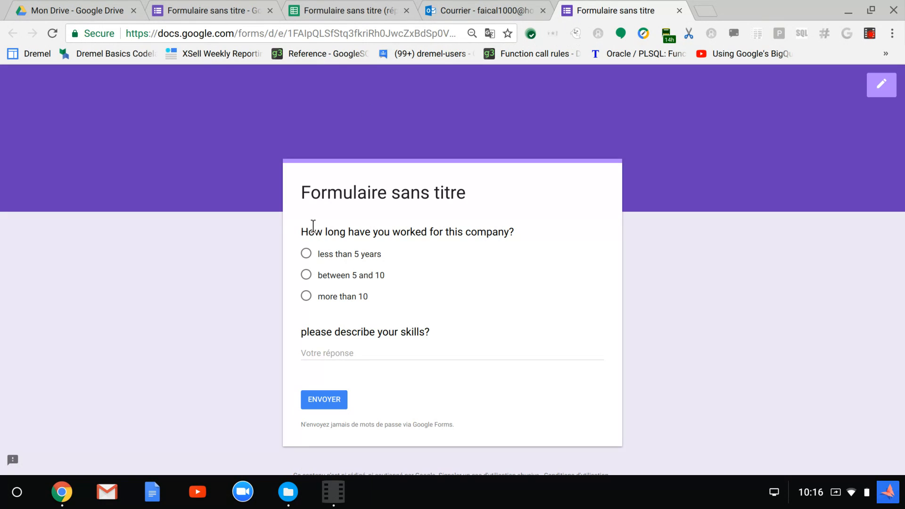
# Answer the survey with "less than 5 years" and the skills "tech sales, business intelligence", and submit the response
pyautogui.click(300, 253)
pyautogui.click(340, 358)
pyautogui.write('sales')
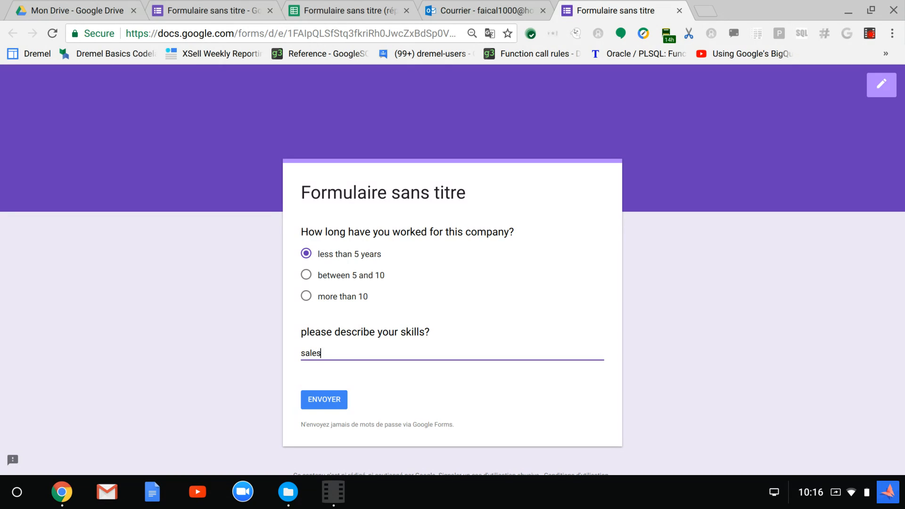
pyautogui.press('BackSpace')
pyautogui.press('BackSpace')
pyautogui.press('BackSpace')
pyautogui.write('te')
pyautogui.write('gence')
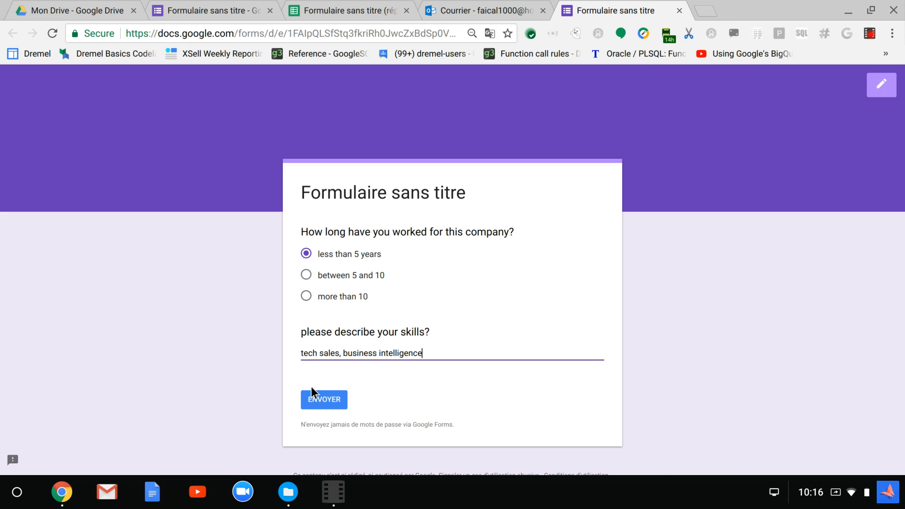
pyautogui.click(313, 395)
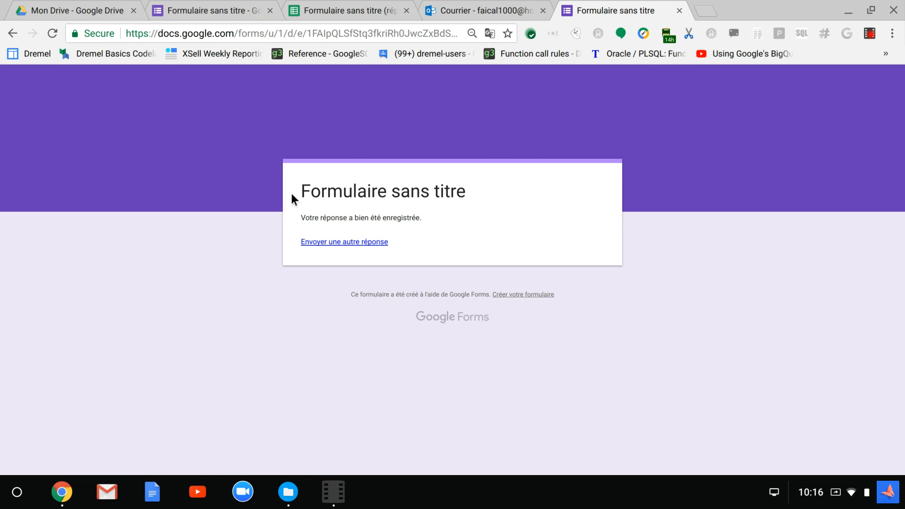
# Check the submitted response in the linked spreadsheet and return to the form editor
pyautogui.click(219, 7)
pyautogui.click(339, 5)
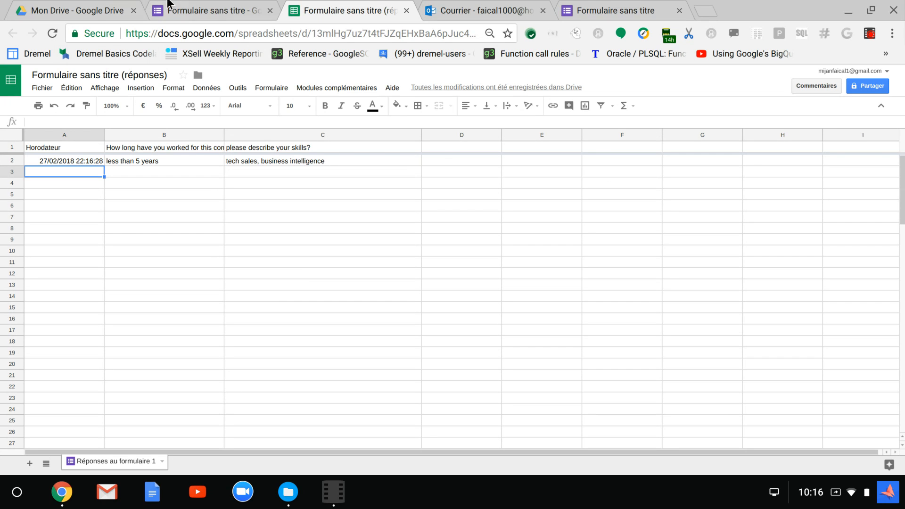
pyautogui.click(169, 5)
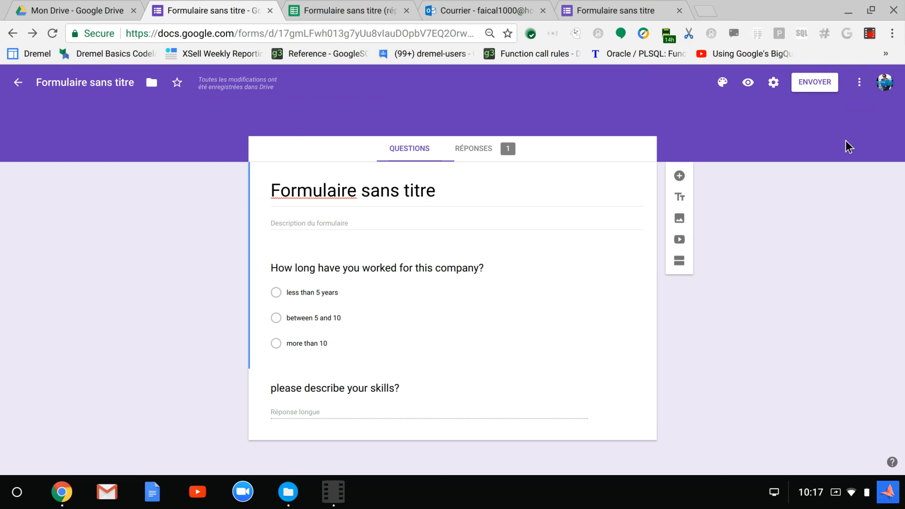
pyautogui.click(870, 34)
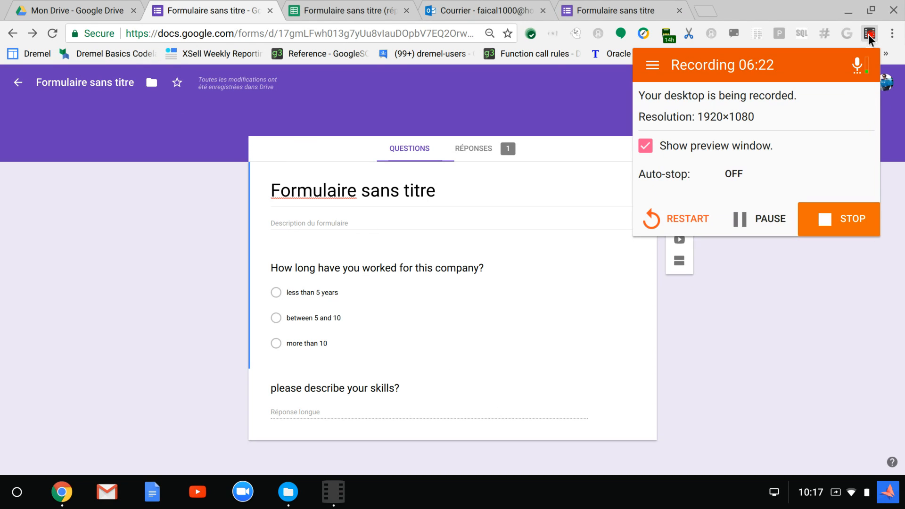